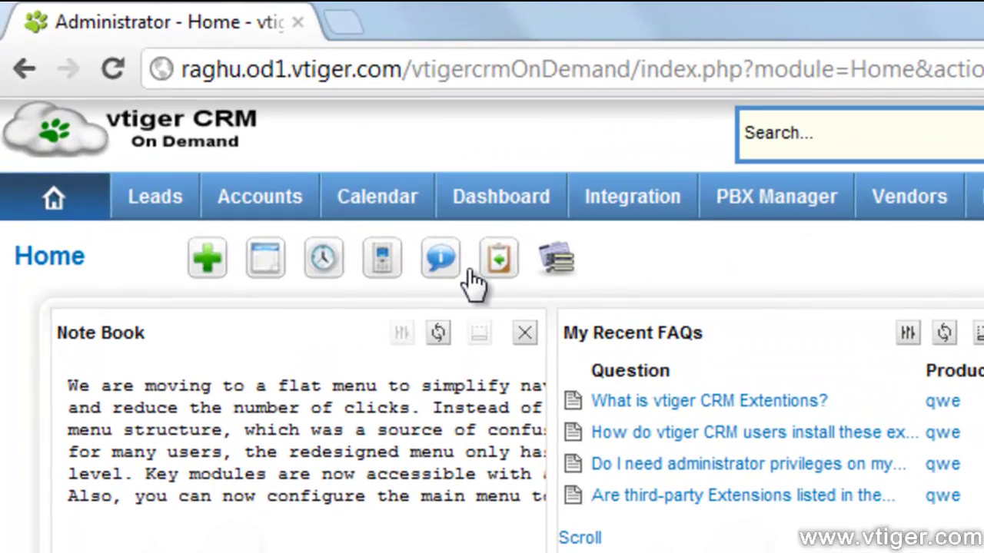
# Step: Create a public Call named 'Cold Call' (11:55 PM, 02-15-2012) in the Calendar and save it
pyautogui.click(350, 215)
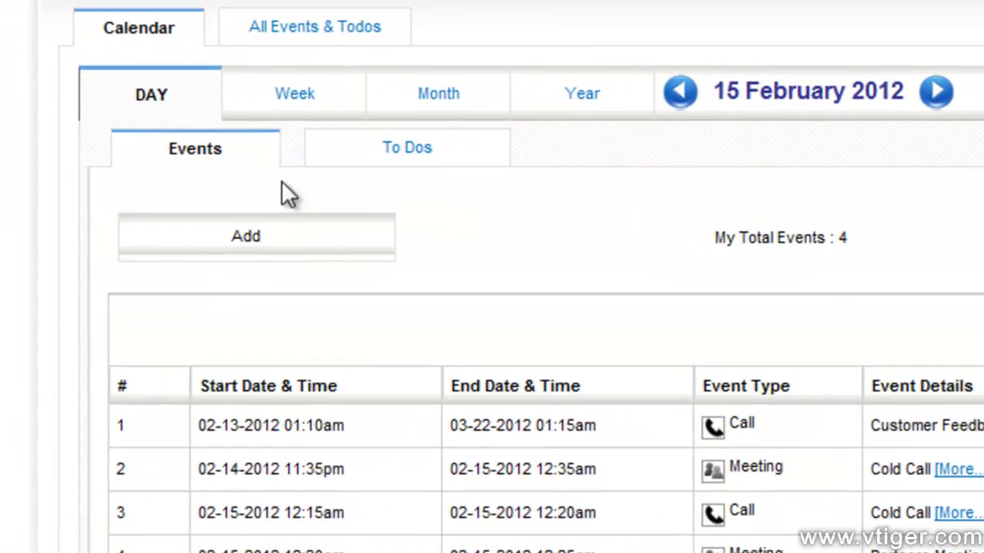
pyautogui.moveTo(136, 257)
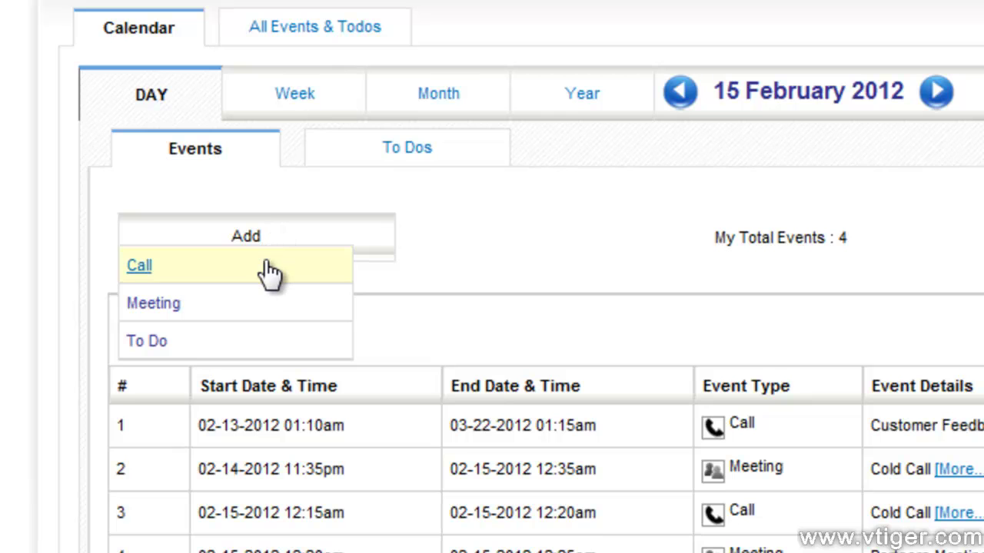
pyautogui.click(268, 269)
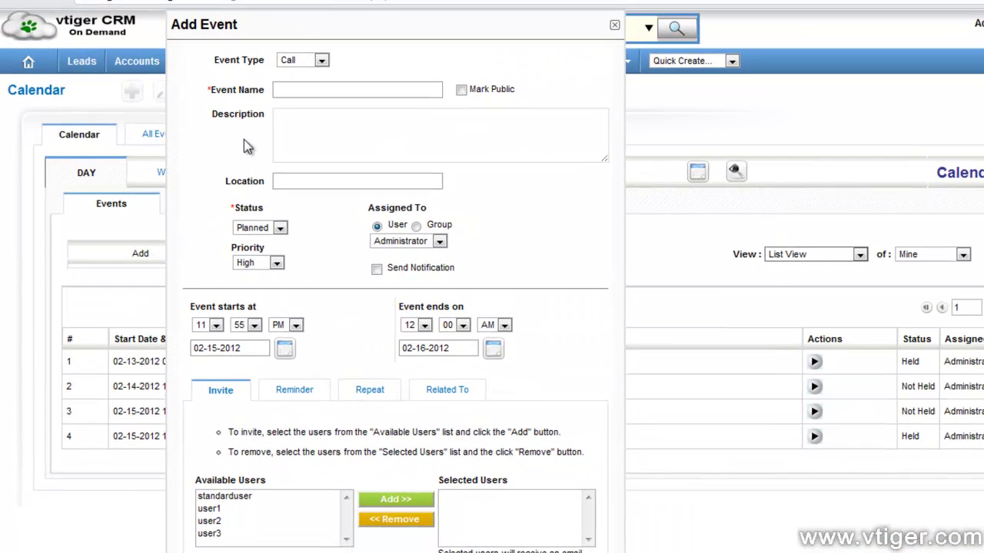
pyautogui.click(320, 65)
pyautogui.write('Cold Call')
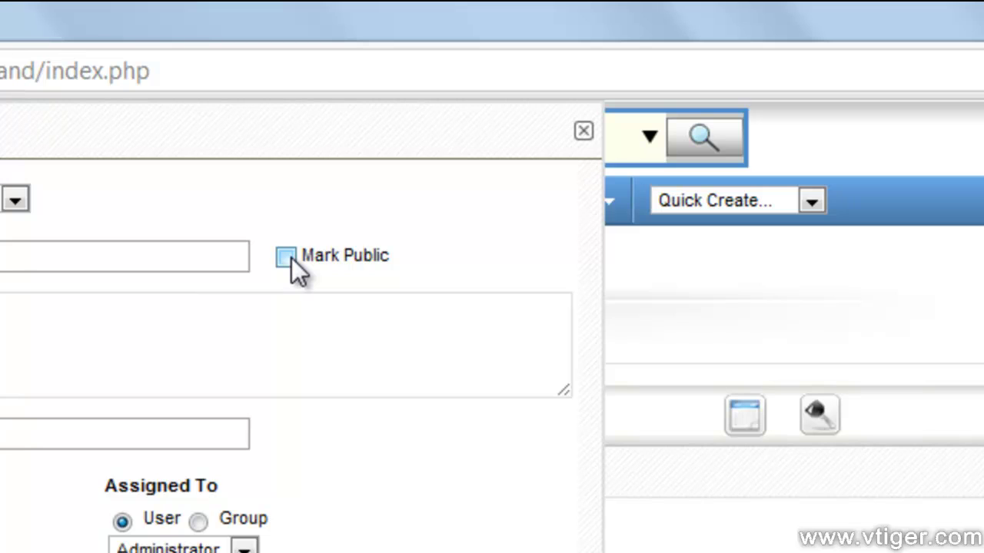
pyautogui.click(287, 257)
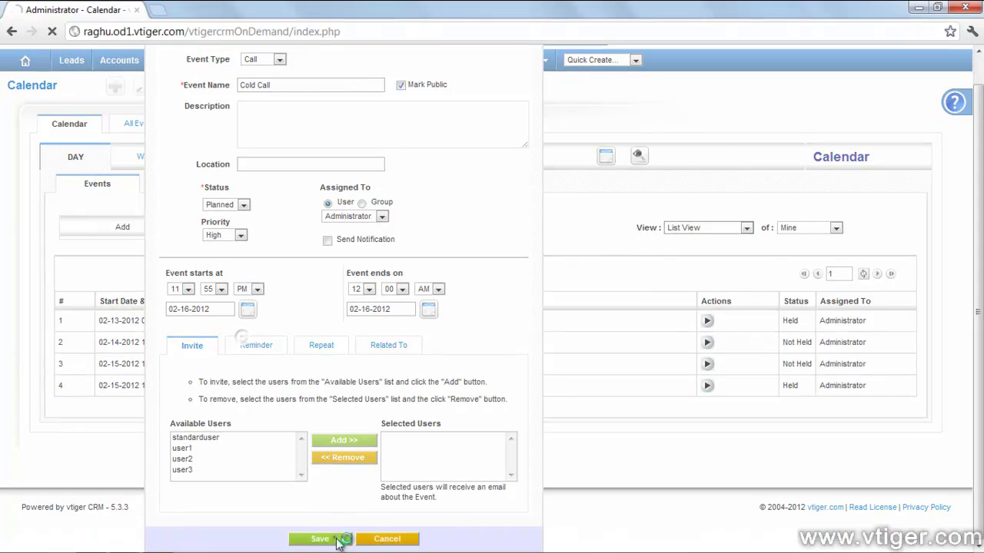
pyautogui.click(338, 541)
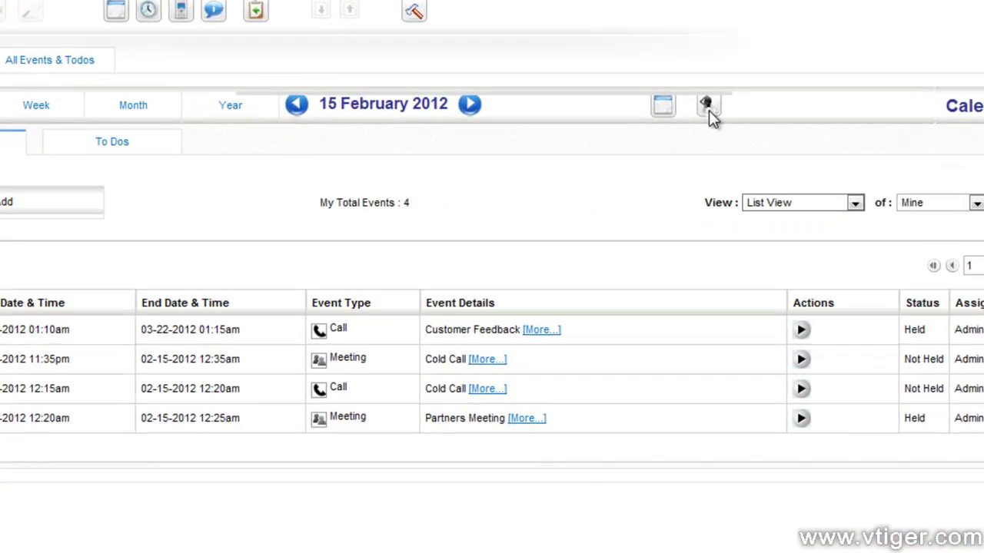
# Step: In Calendar Settings, add user1 and user2 as shared users, remove standarduser and user3, and save
pyautogui.click(638, 186)
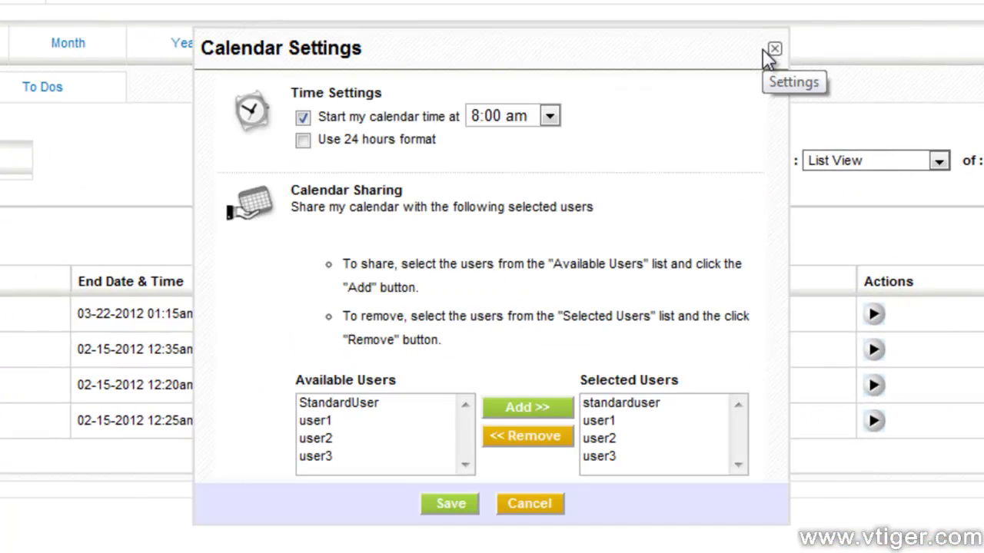
pyautogui.click(387, 423)
pyautogui.keyDown('ctrl'); pyautogui.click(378, 437); pyautogui.keyUp('ctrl')
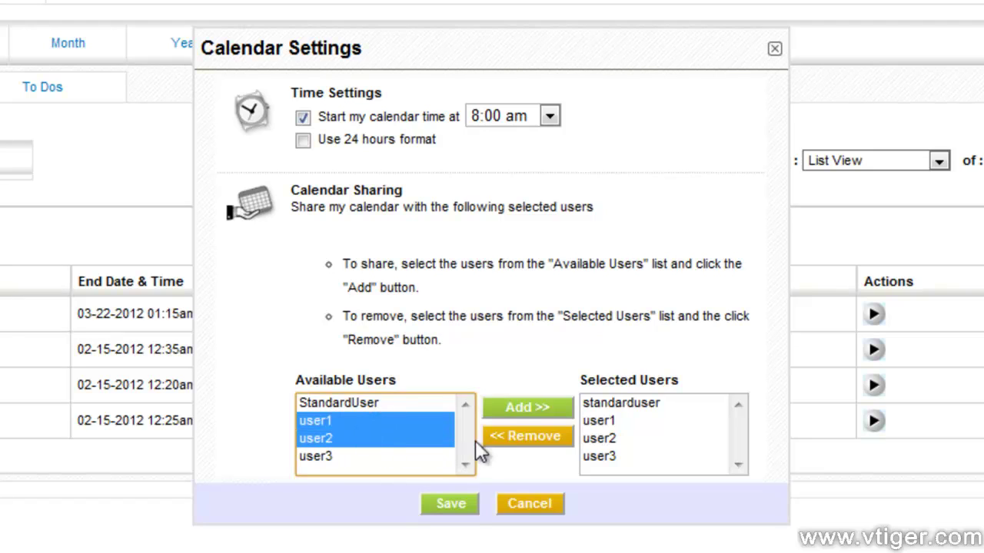
pyautogui.click(510, 408)
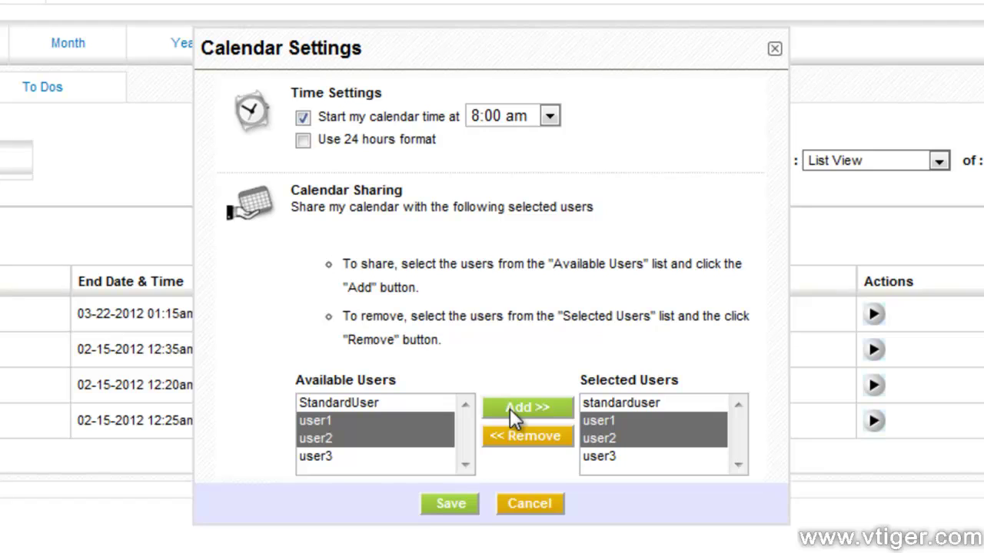
pyautogui.click(599, 404)
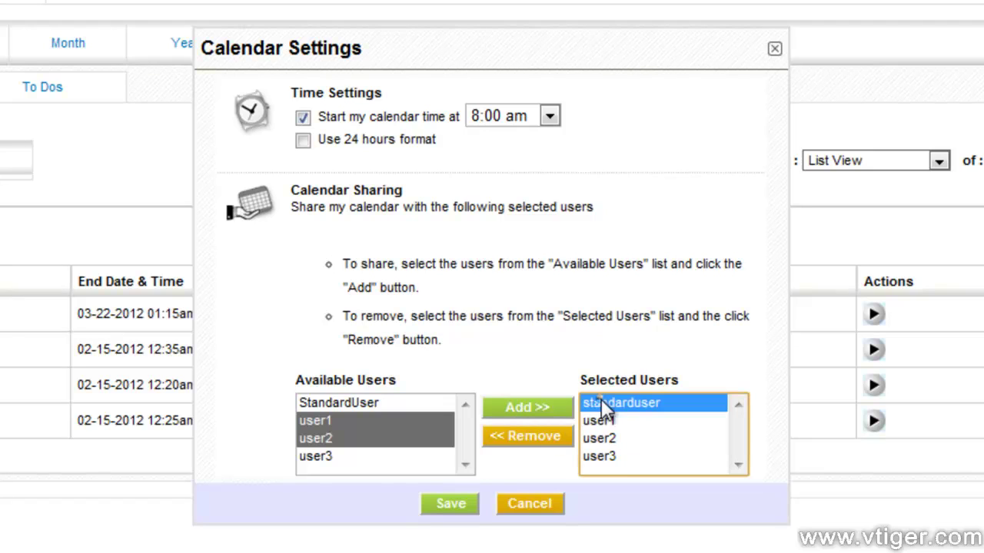
pyautogui.keyDown('ctrl'); pyautogui.click(612, 456); pyautogui.keyUp('ctrl')
pyautogui.click(547, 438)
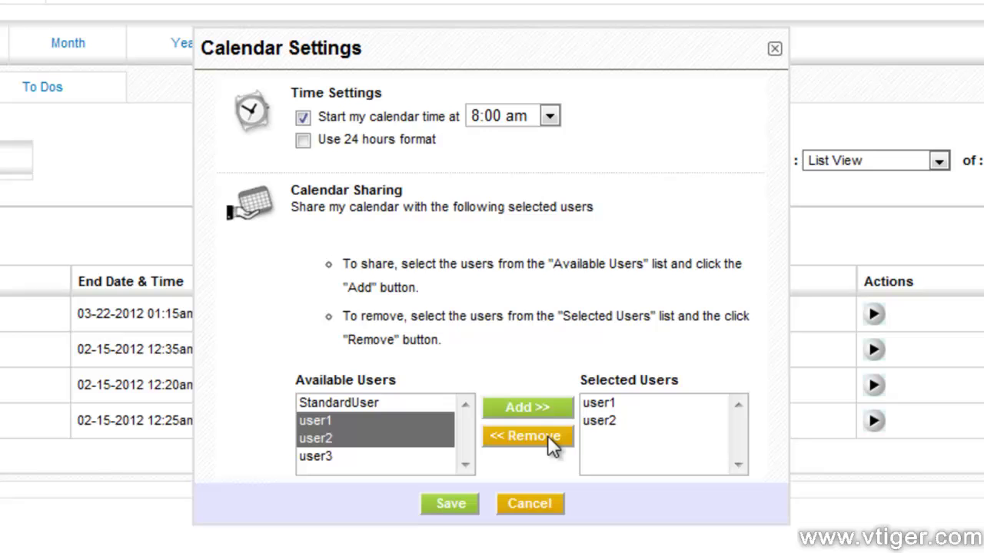
pyautogui.click(464, 501)
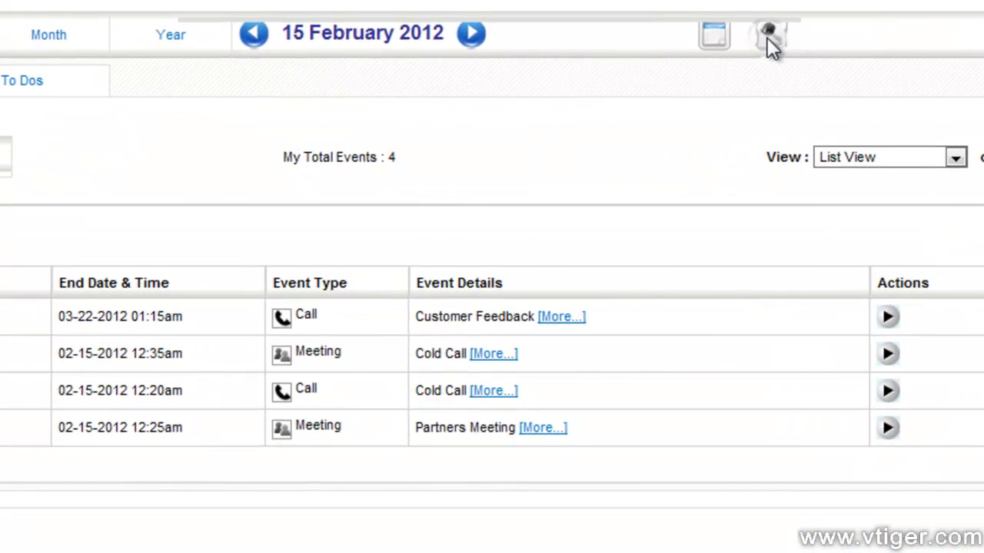
# Step: Set 'Start my calendar time at' to 10:00 am with 24-hour format unchecked, and save
pyautogui.click(769, 38)
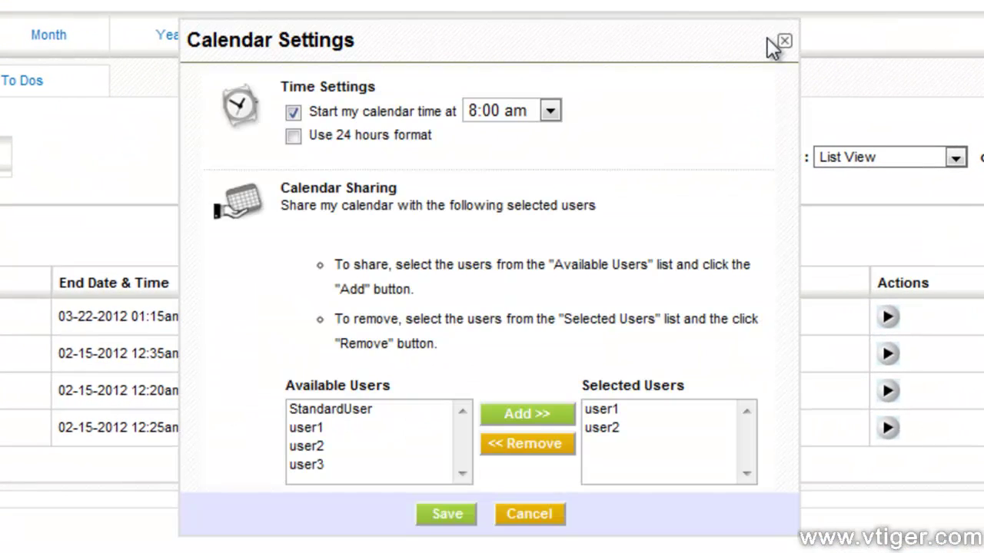
pyautogui.click(552, 107)
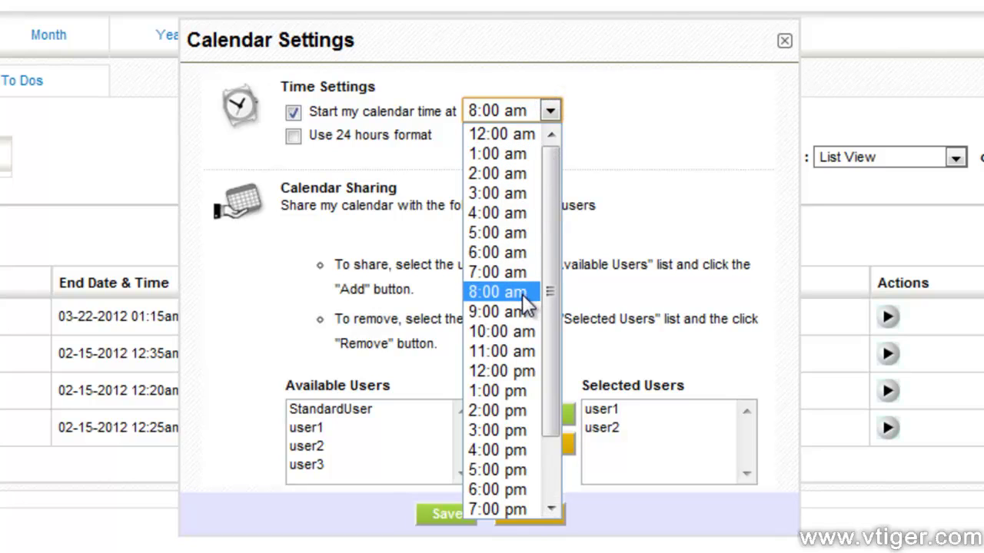
pyautogui.click(503, 331)
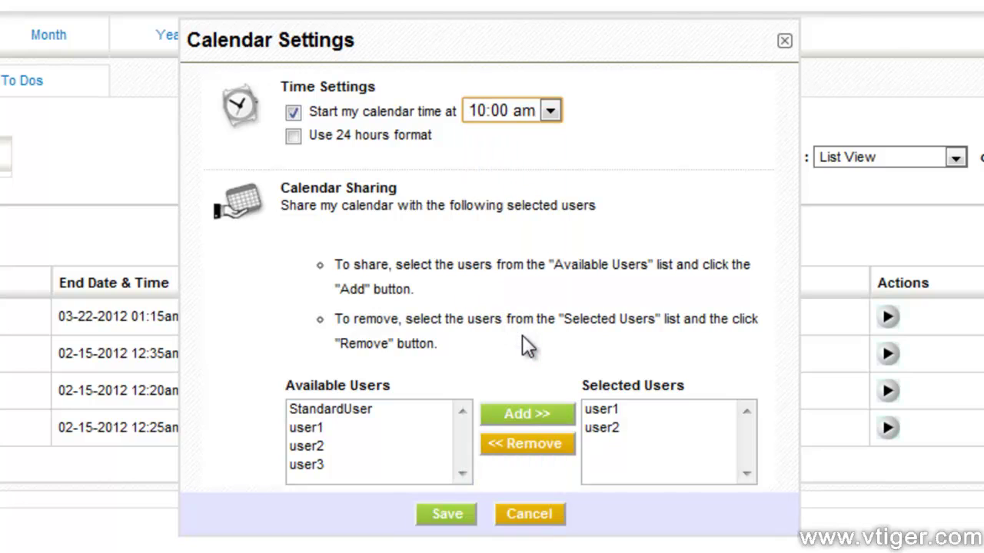
pyautogui.click(295, 137)
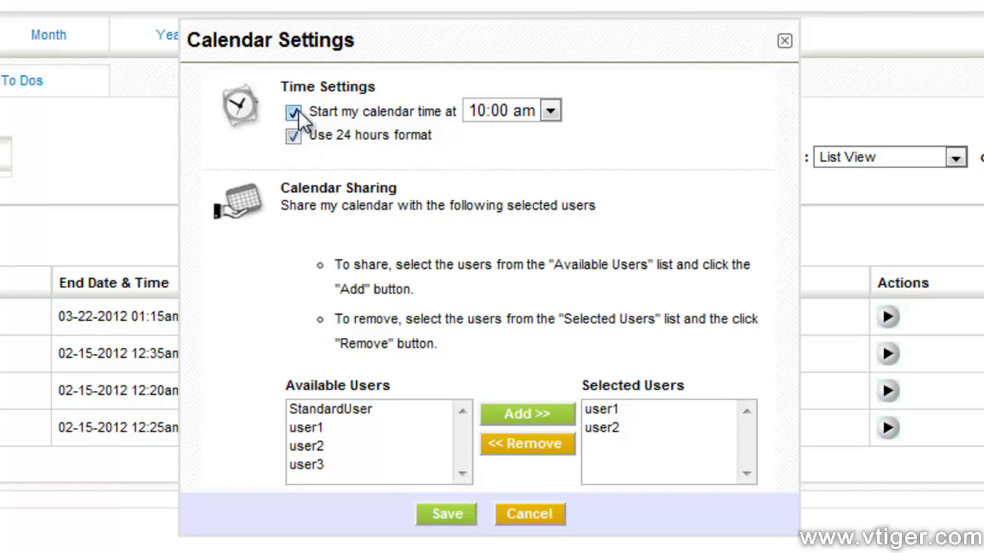
pyautogui.click(295, 112)
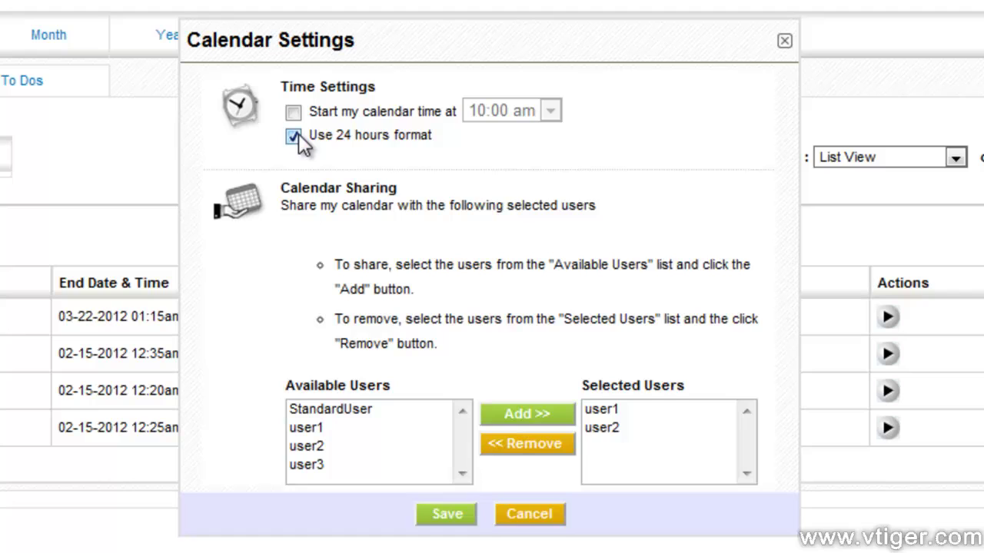
pyautogui.click(294, 137)
pyautogui.click(294, 113)
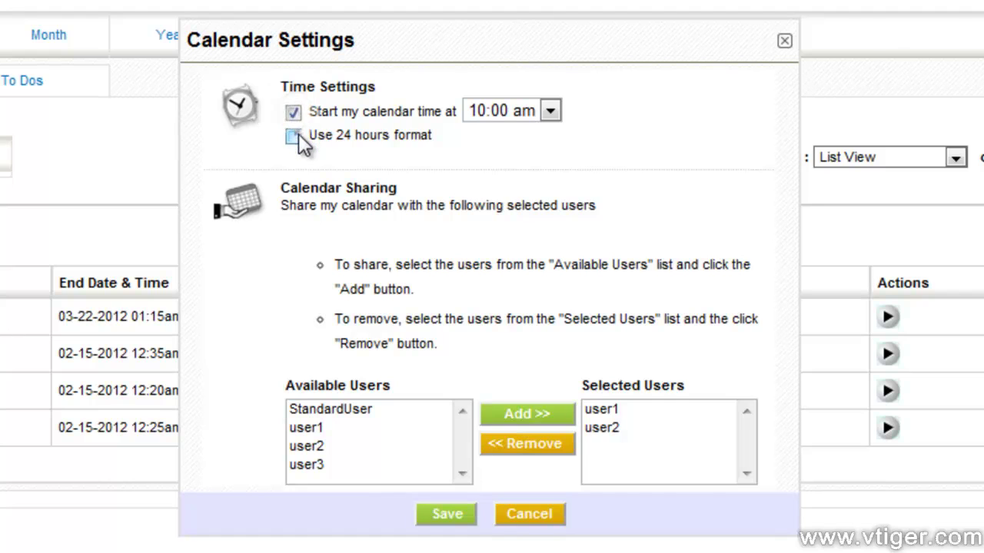
pyautogui.click(437, 510)
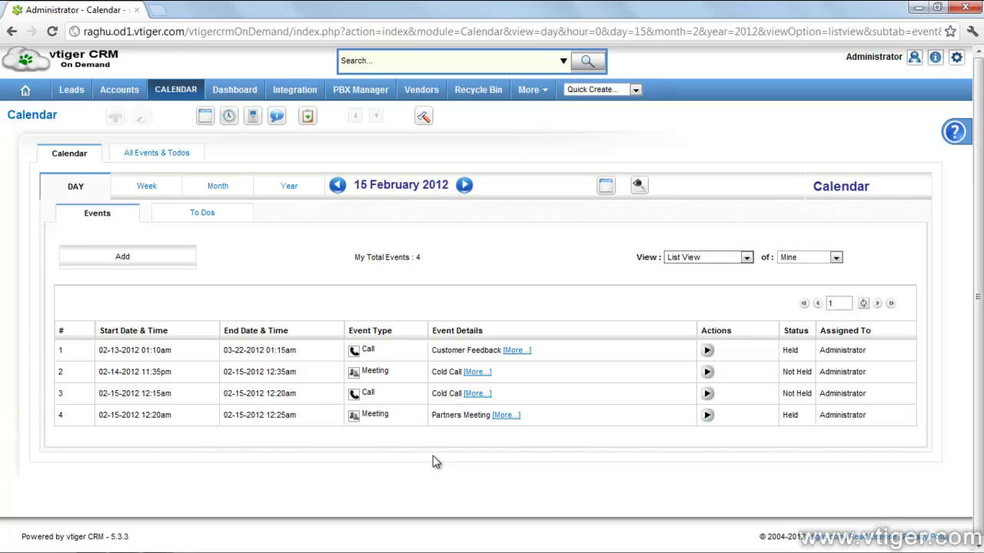
# Step: Open the Calendar module's custom field list in the module manager
pyautogui.click(422, 117)
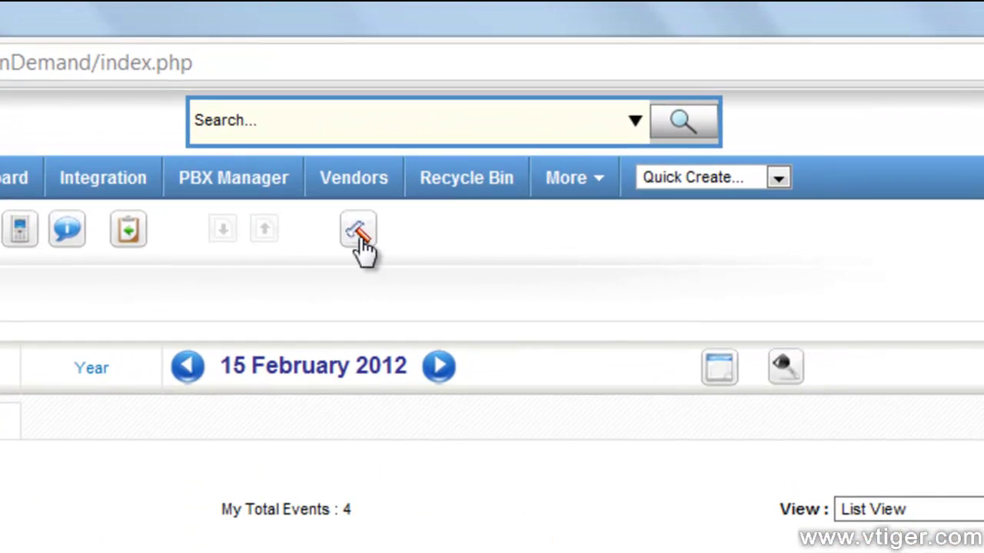
pyautogui.click(358, 232)
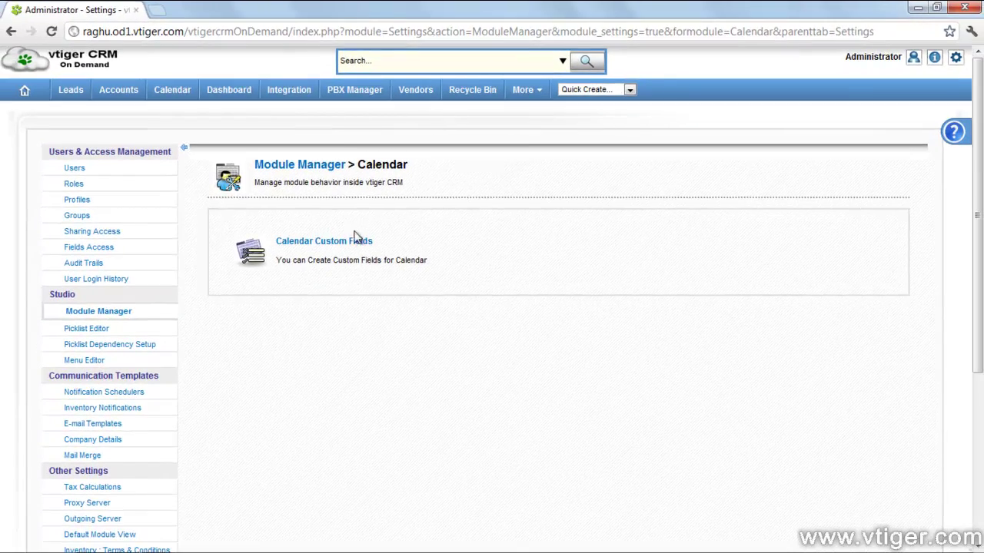
pyautogui.click(355, 242)
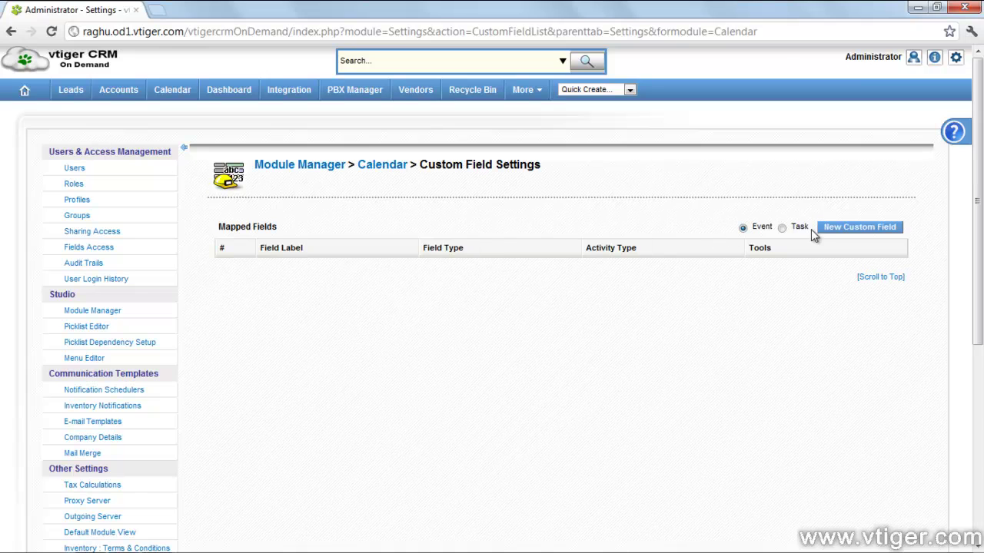
# Step: Create a Text custom field labelled 'Feedback' with length 60 and save it
pyautogui.click(824, 233)
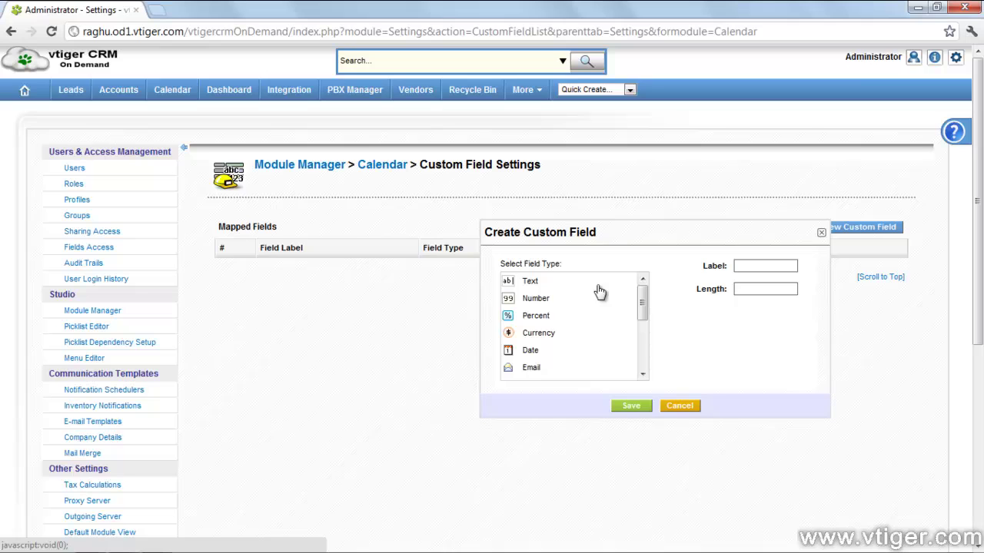
pyautogui.moveTo(642, 301); pyautogui.dragTo(562, 288)
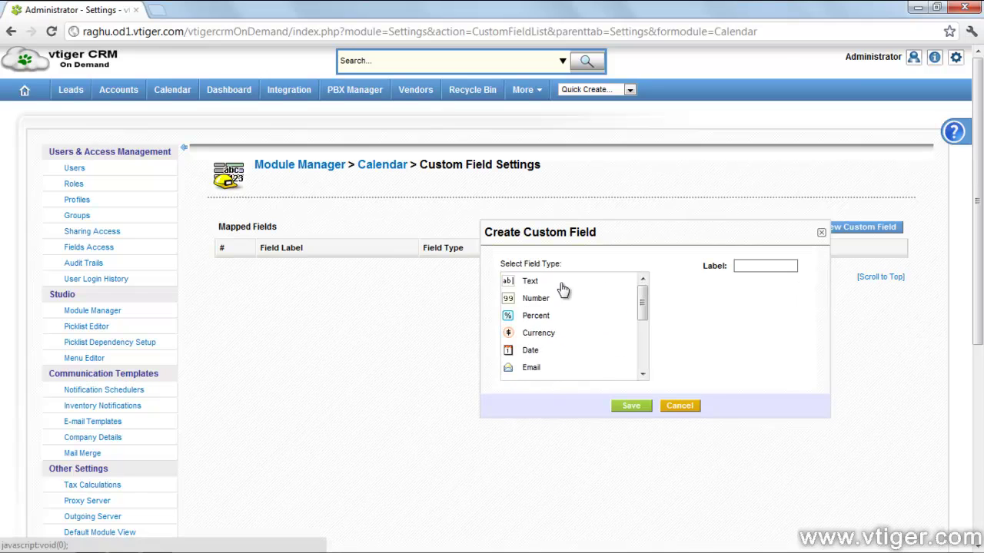
pyautogui.click(561, 283)
pyautogui.click(749, 269)
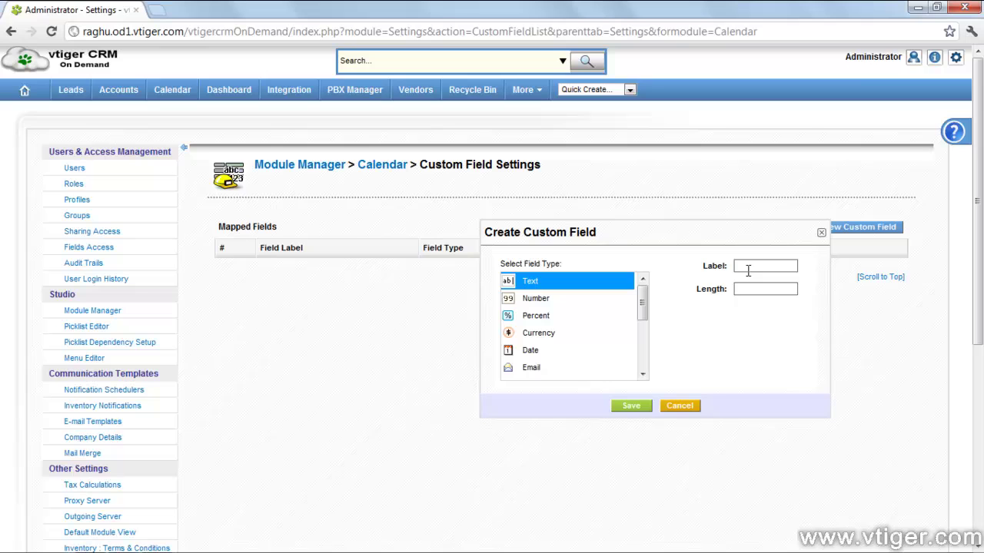
pyautogui.write('Feedback')
pyautogui.press('Tab')
pyautogui.write('60')
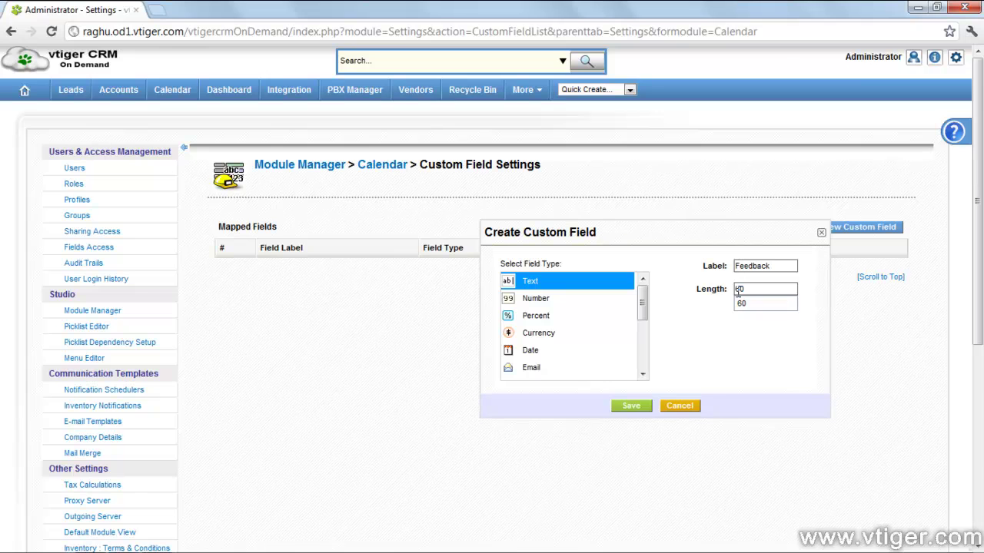
pyautogui.click(627, 410)
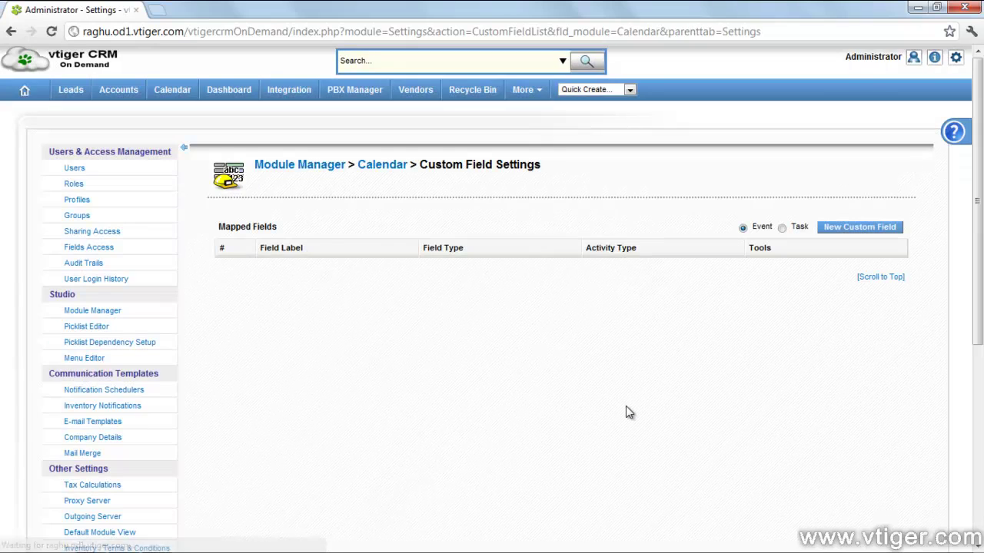
# Step: Open a new Call event form and check the Feedback field under Custom Information
pyautogui.click(175, 91)
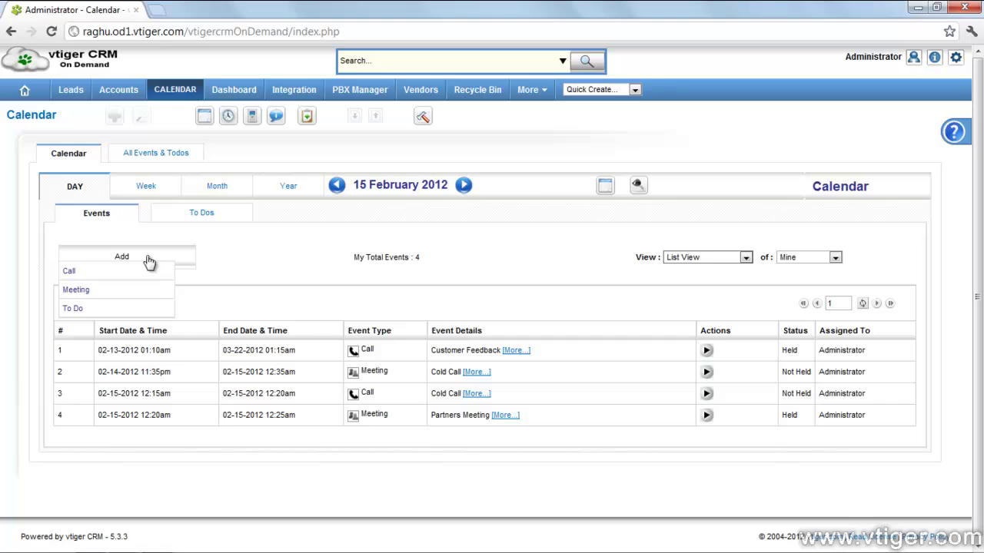
pyautogui.click(139, 272)
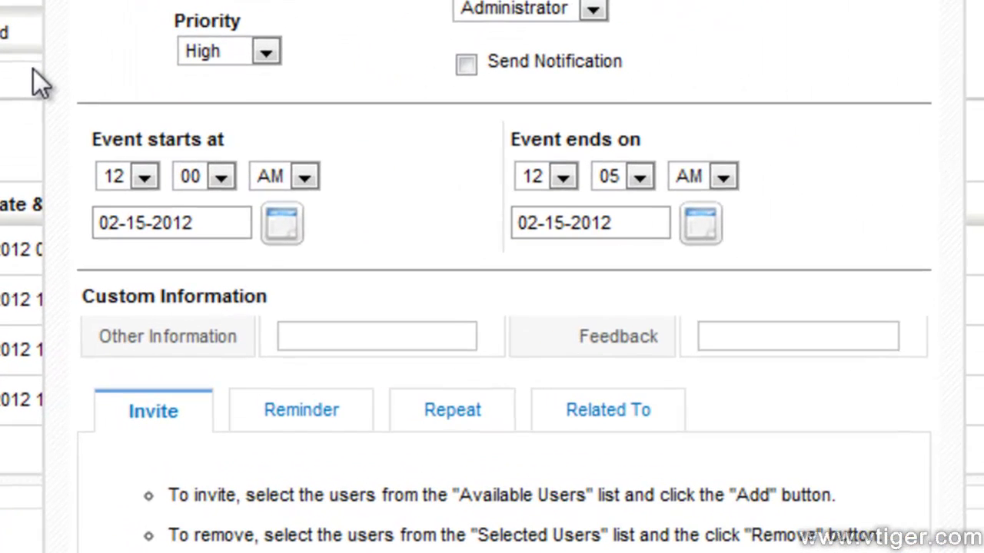
pyautogui.click(769, 344)
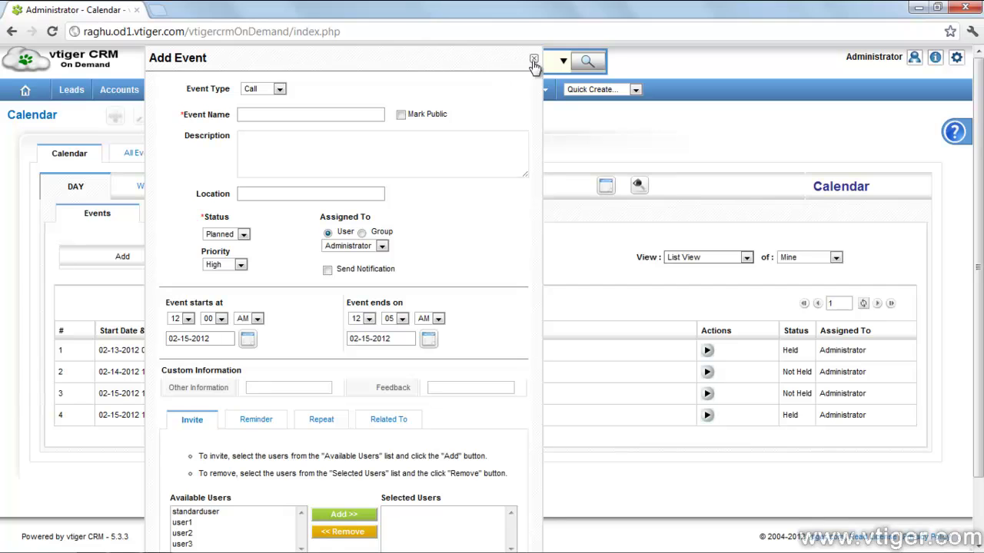
# Step: Close the event form and open the Picklist Editor from CRM Settings
pyautogui.click(642, 55)
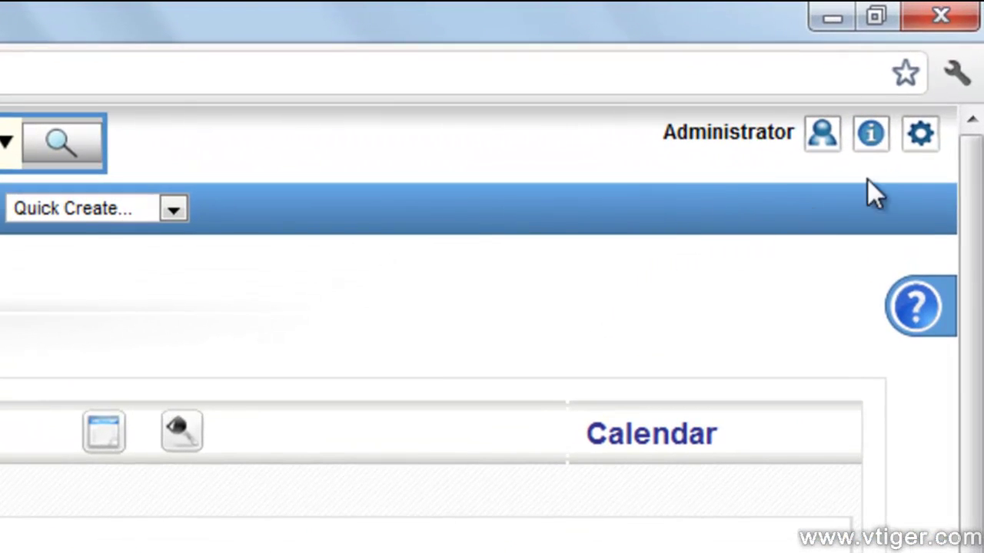
pyautogui.click(922, 136)
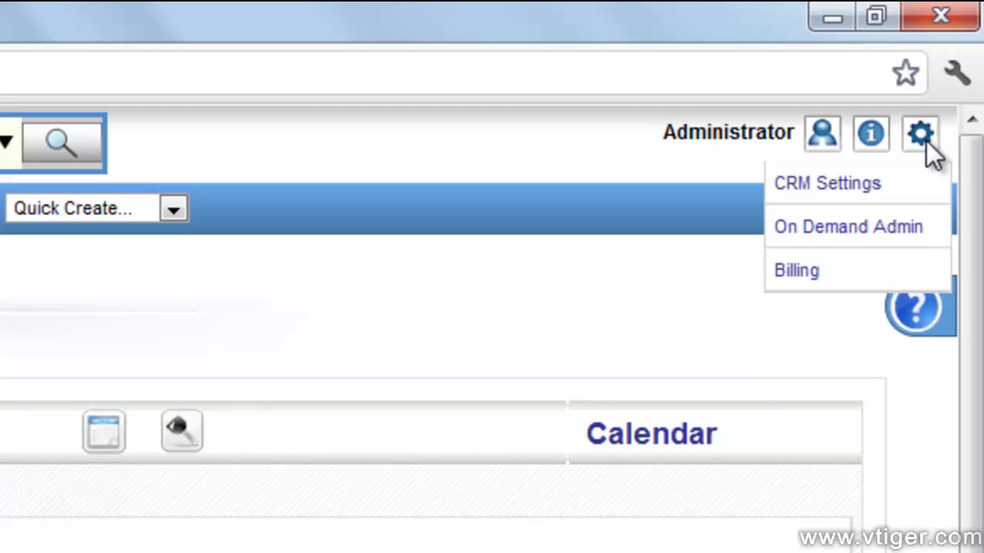
pyautogui.click(926, 189)
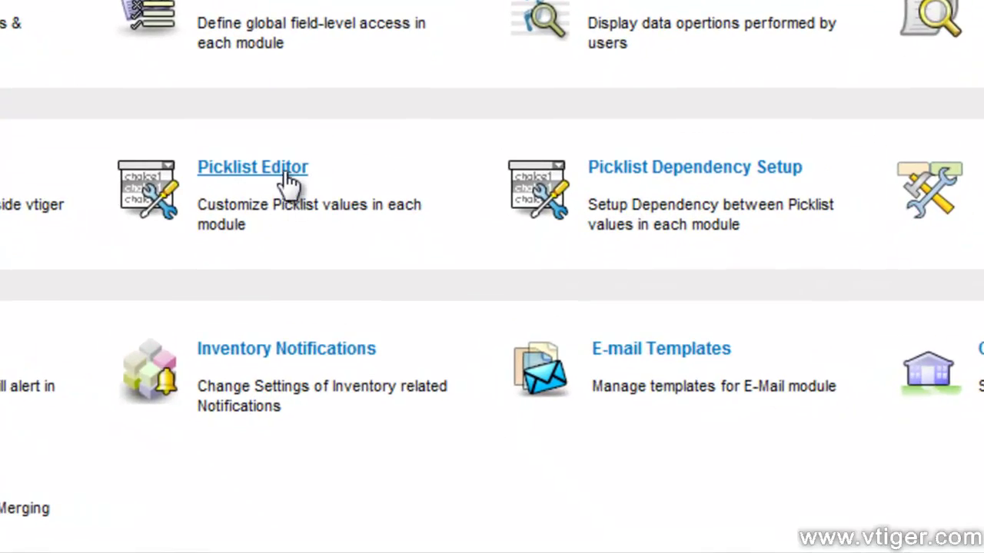
pyautogui.click(286, 177)
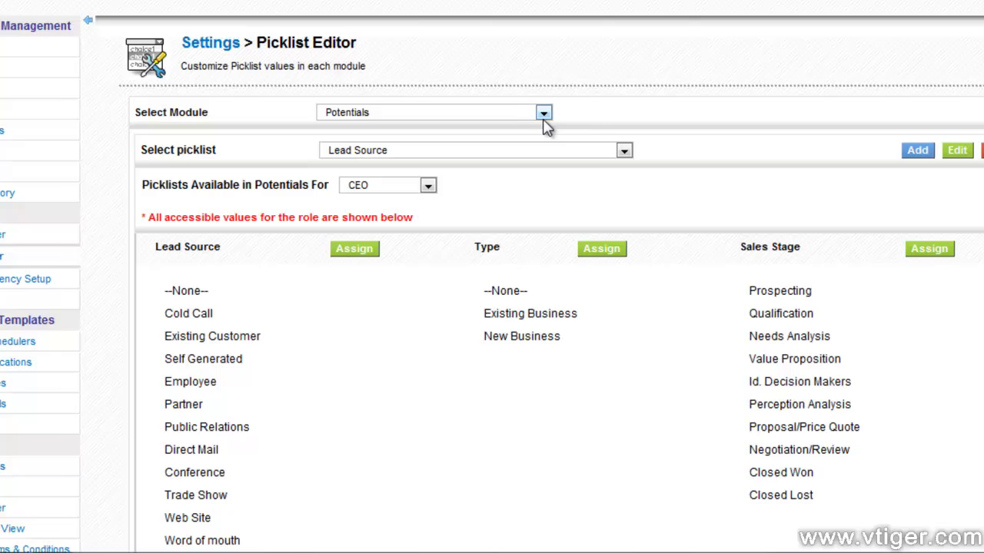
# Step: Select the Events module and its Activity Type picklist
pyautogui.click(530, 218)
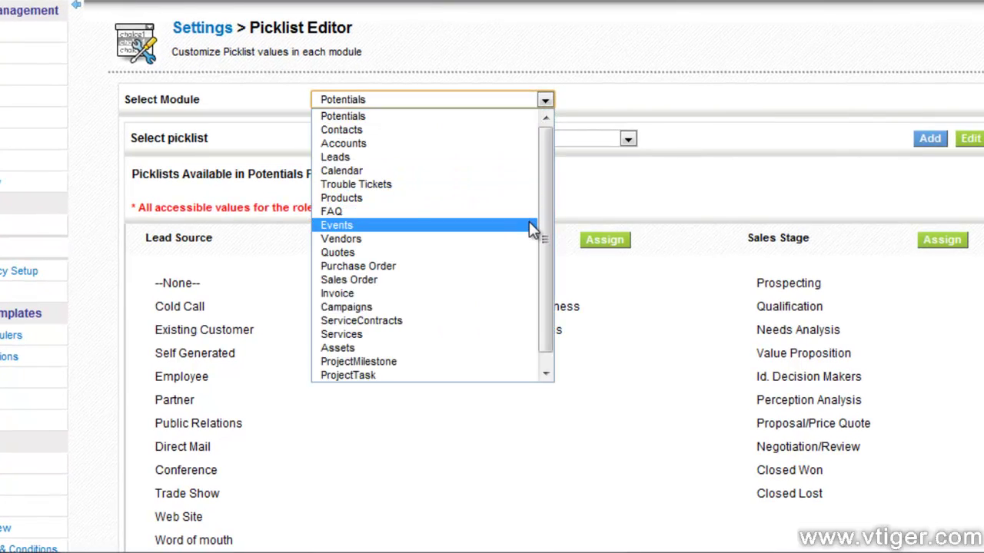
pyautogui.click(529, 224)
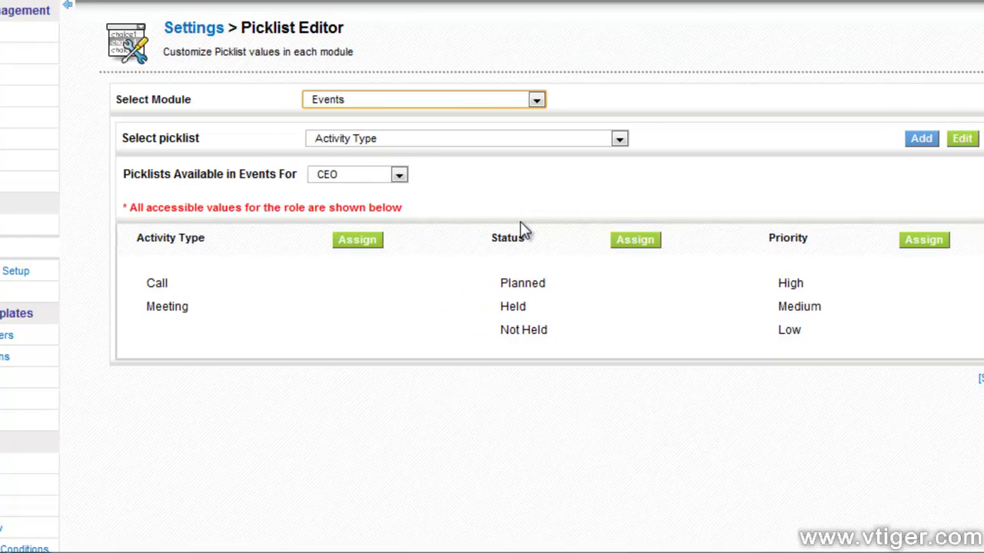
pyautogui.click(520, 142)
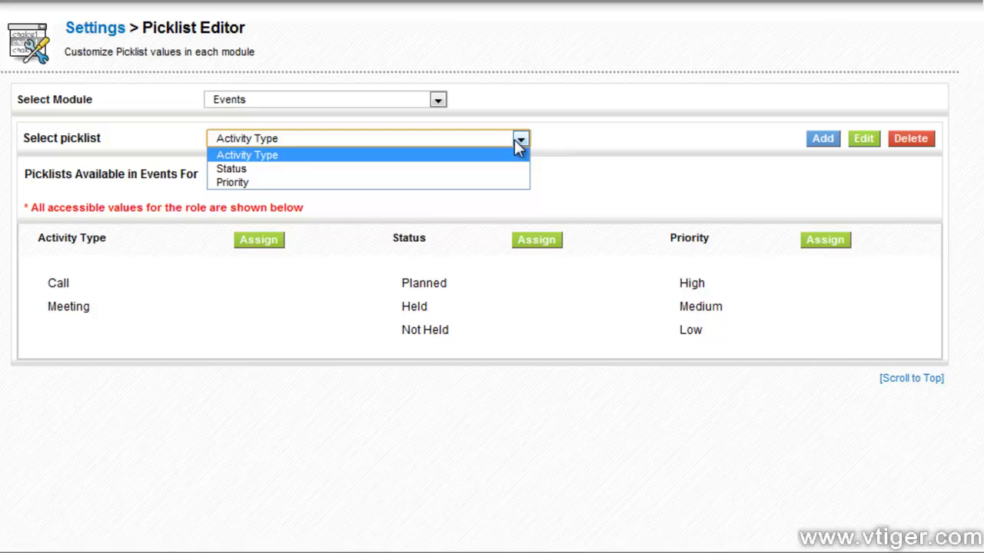
pyautogui.click(519, 145)
# Step: Add 'Cold Call' as an Activity Type for the CEO, Vice President, Sales Manager and Sales Man roles, and save
pyautogui.click(822, 140)
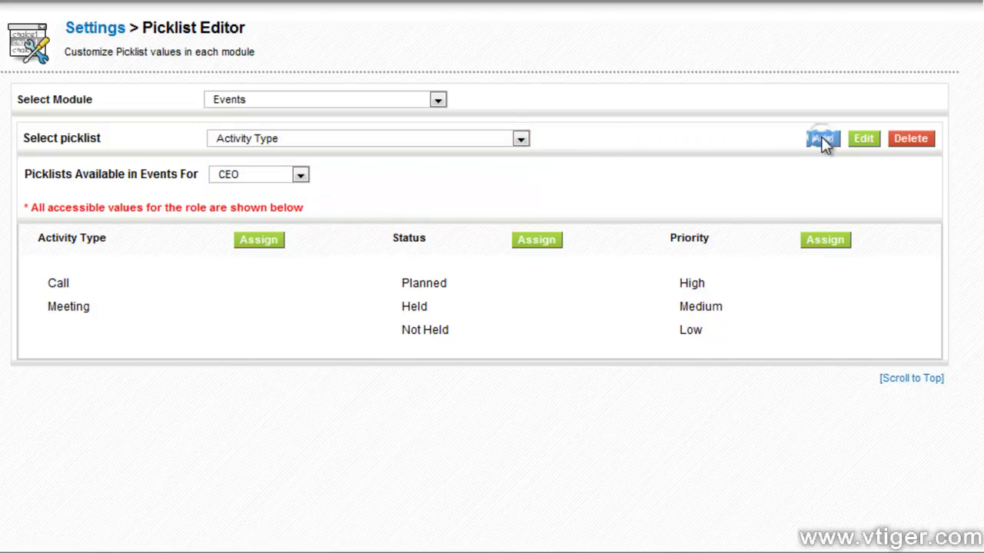
pyautogui.click(425, 118)
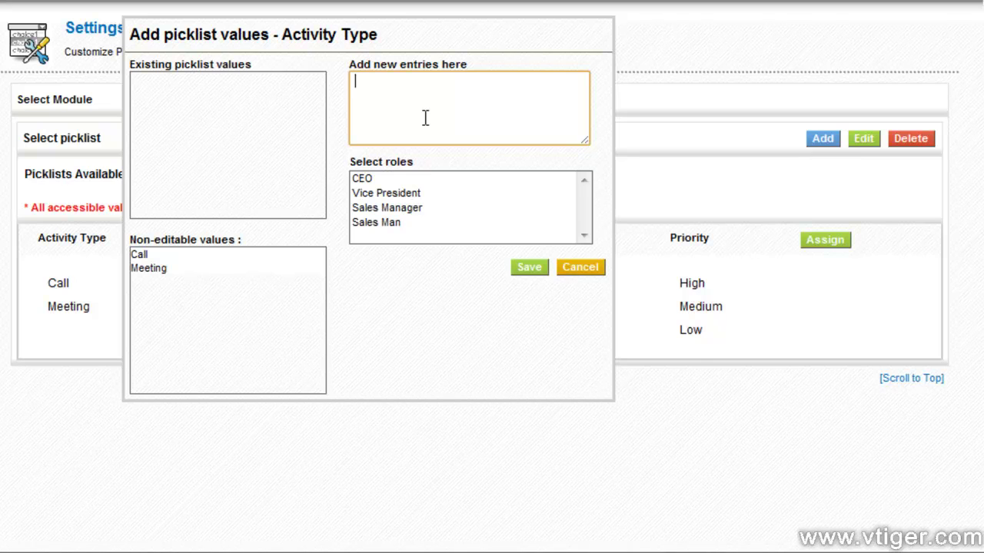
pyautogui.write('Cold Call')
pyautogui.click(459, 182)
pyautogui.moveTo(461, 188); pyautogui.dragTo(463, 201)
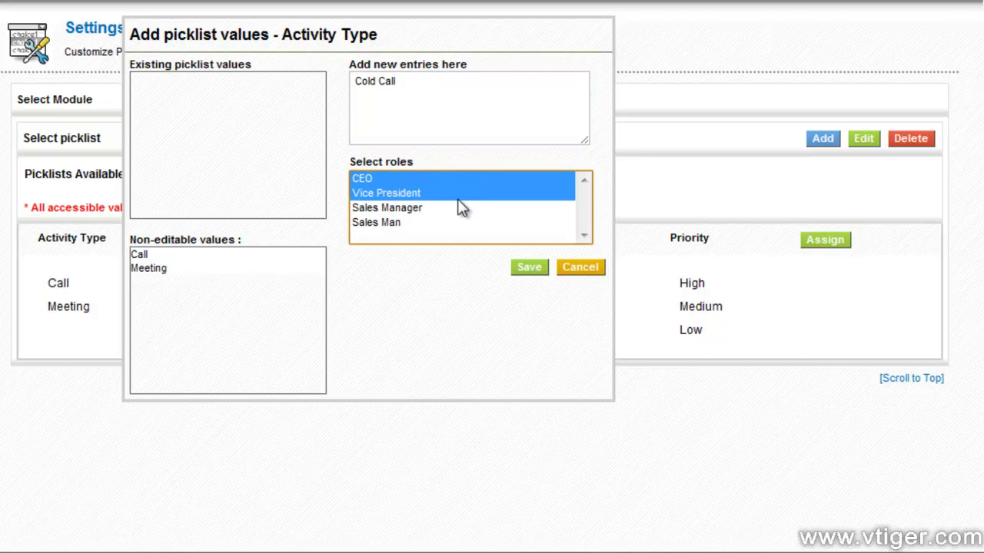
pyautogui.keyDown('ctrl'); pyautogui.click(455, 210); pyautogui.keyUp('ctrl')
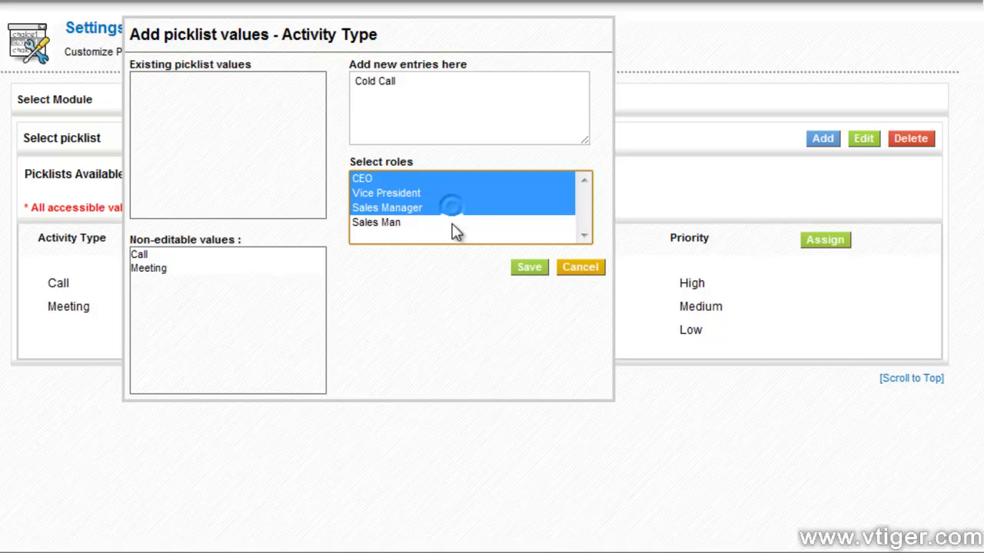
pyautogui.keyDown('ctrl'); pyautogui.click(455, 224); pyautogui.keyUp('ctrl')
pyautogui.click(527, 268)
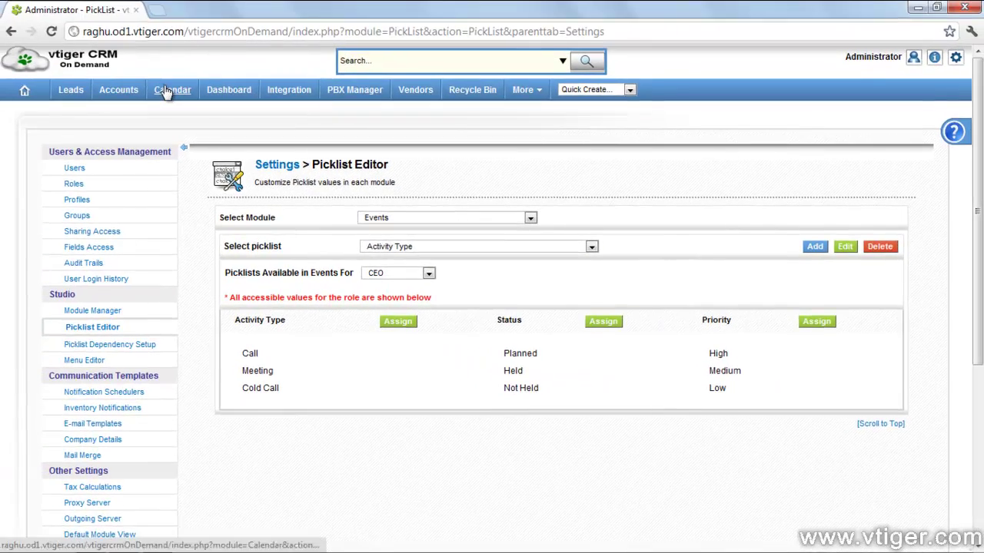
# Step: Return to the Calendar and open a new Call event form via Add > Call
pyautogui.click(166, 91)
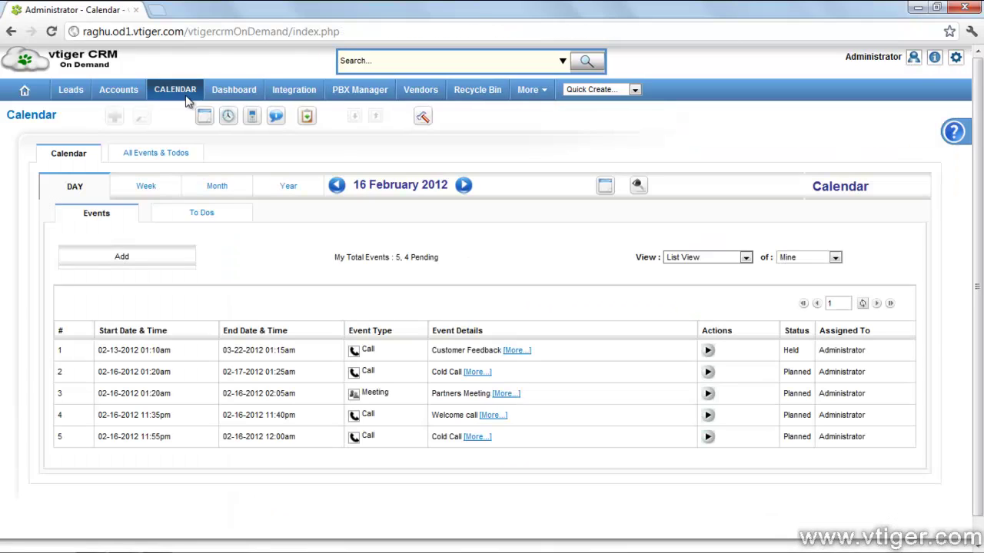
pyautogui.moveTo(132, 258)
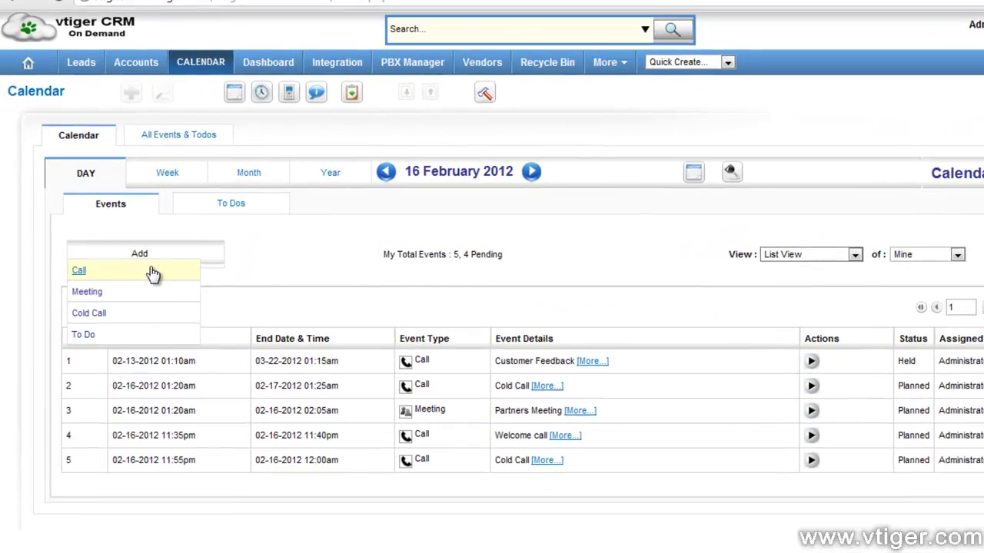
pyautogui.click(153, 275)
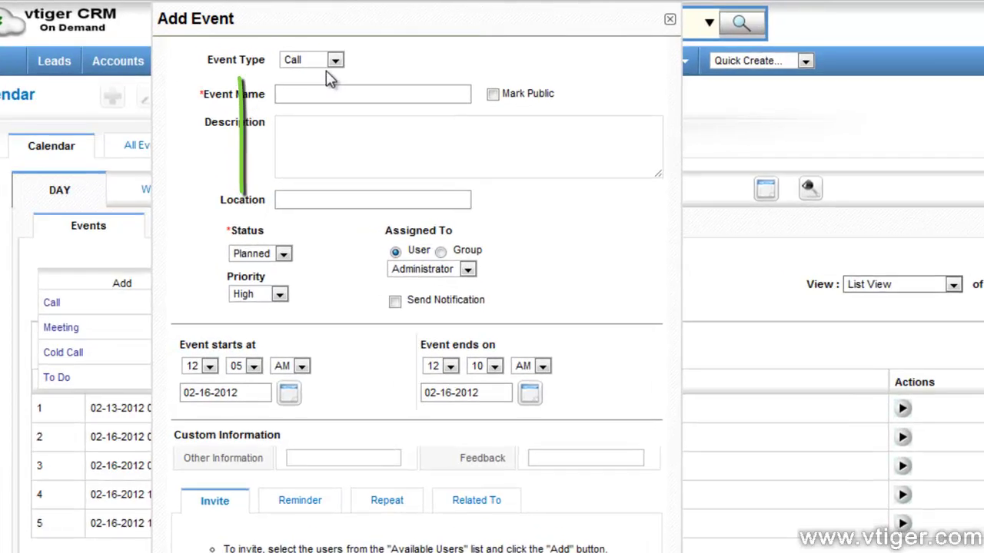